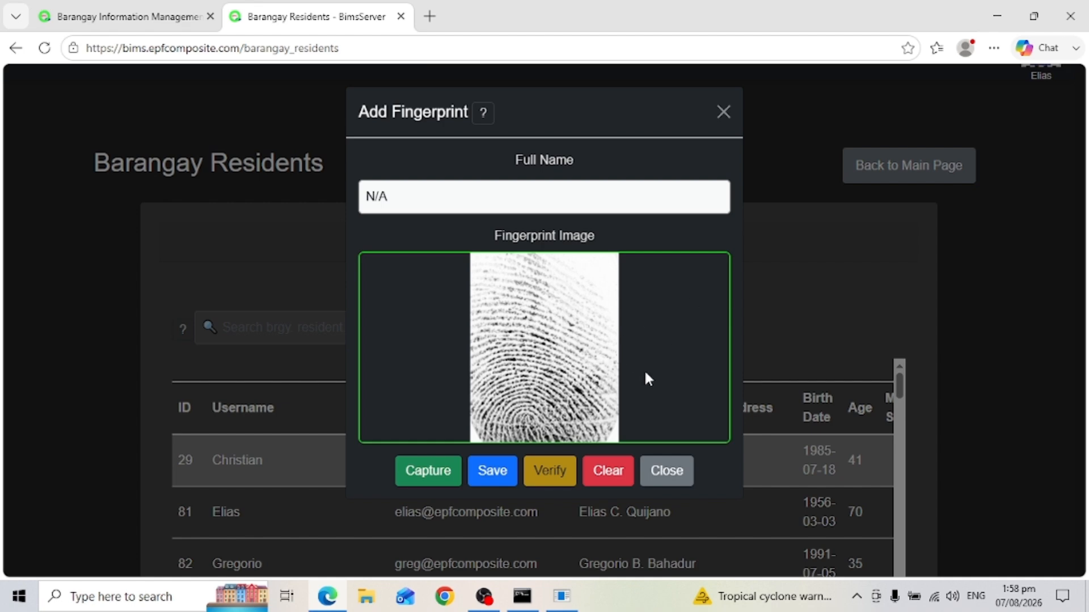
Check the fingerprint bridge console, then hide it to return to the browser
{"action": "mouse_move", "coordinate": [563, 603]}
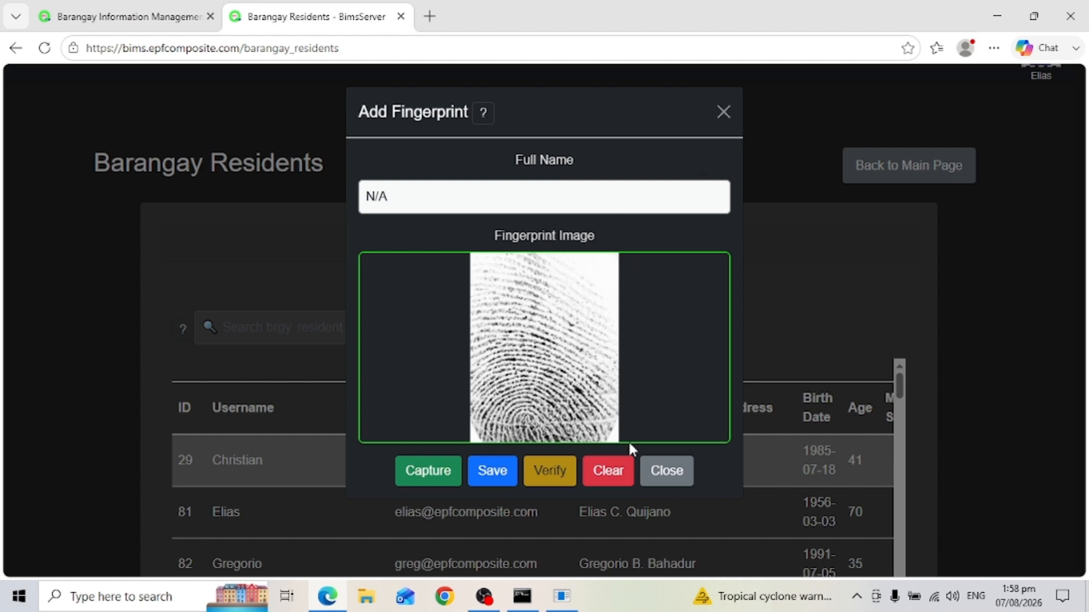
{"action": "left_click", "coordinate": [563, 596]}
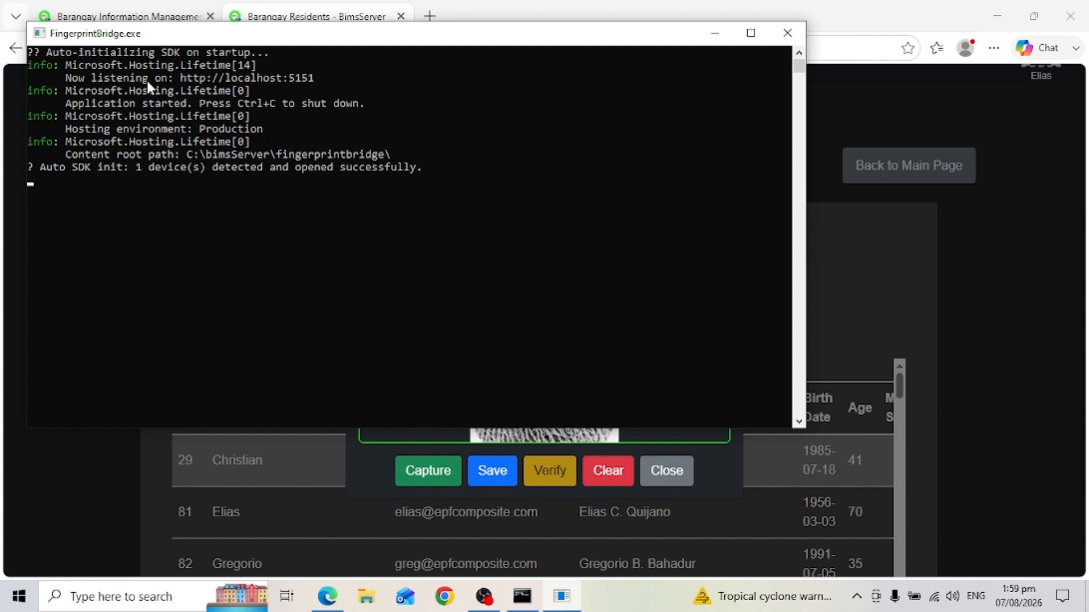
{"action": "left_click", "coordinate": [716, 33]}
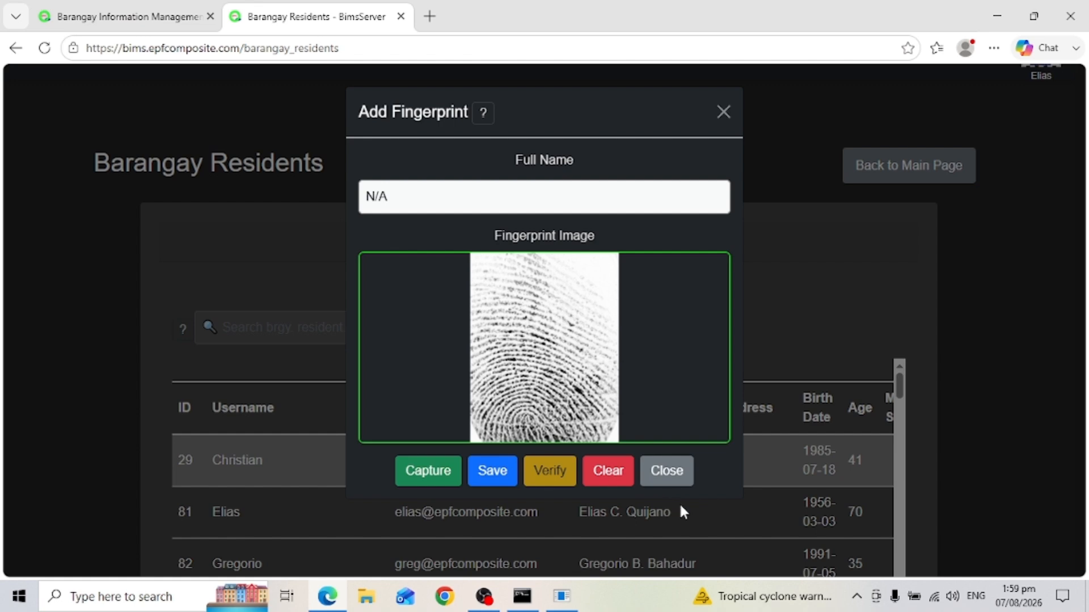
Close the Add Fingerprint dialog and go to Barangay Residents Management from the main page
{"action": "left_click", "coordinate": [662, 475]}
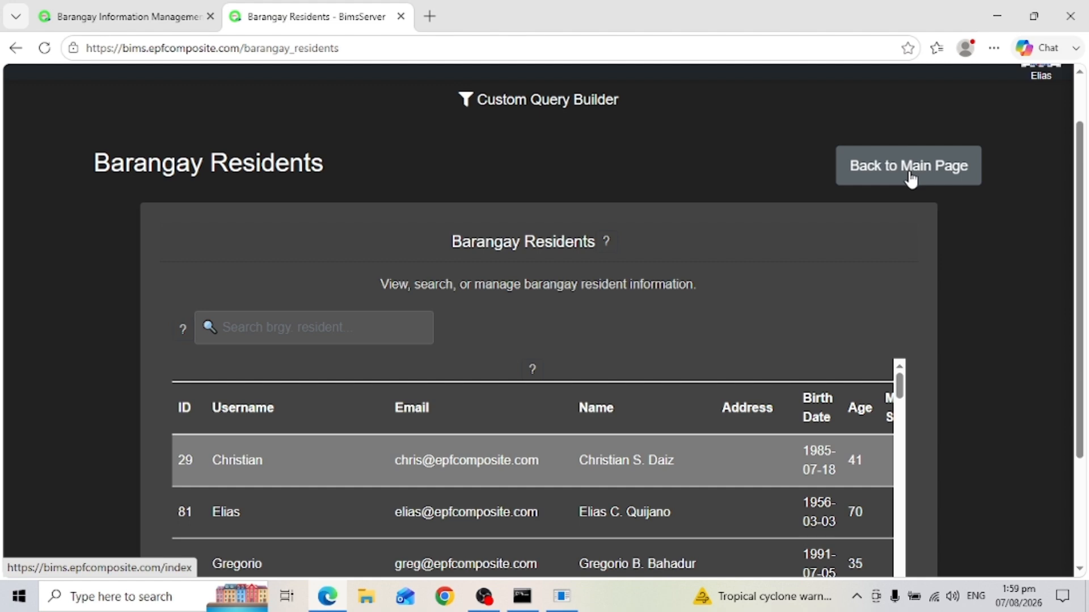
{"action": "left_click", "coordinate": [910, 179]}
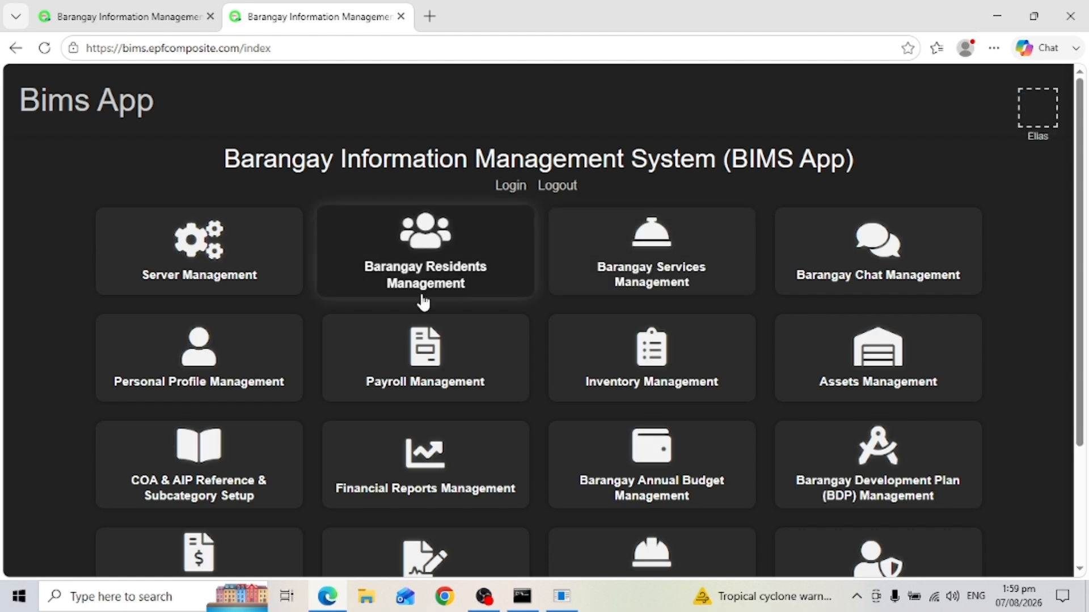
{"action": "left_click", "coordinate": [425, 261]}
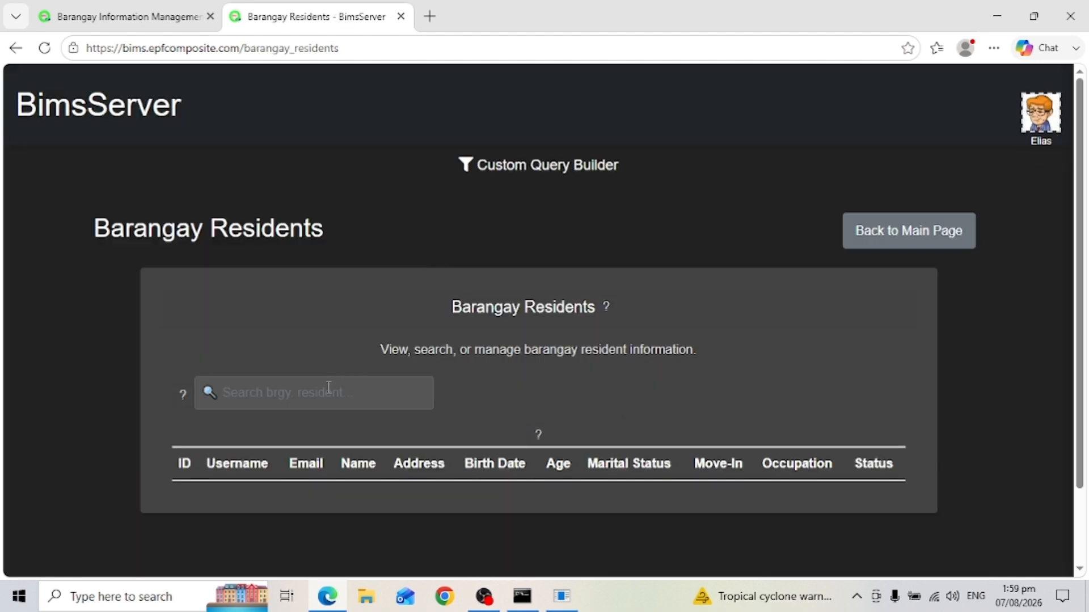
Search the resident list for 'chr' and select Christian
{"action": "left_click", "coordinate": [329, 388]}
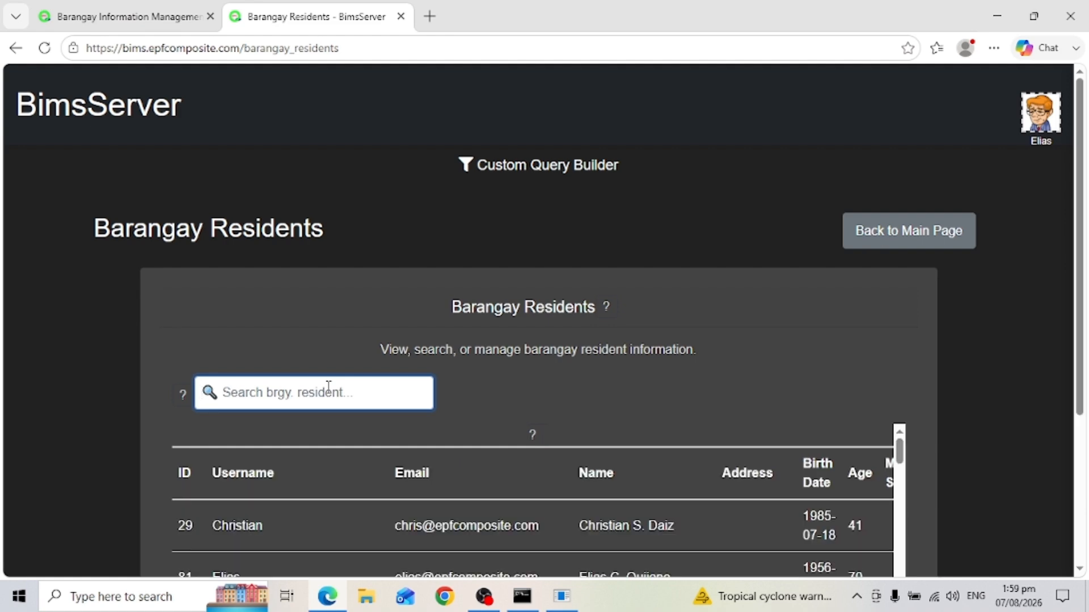
{"action": "type", "text": "chr"}
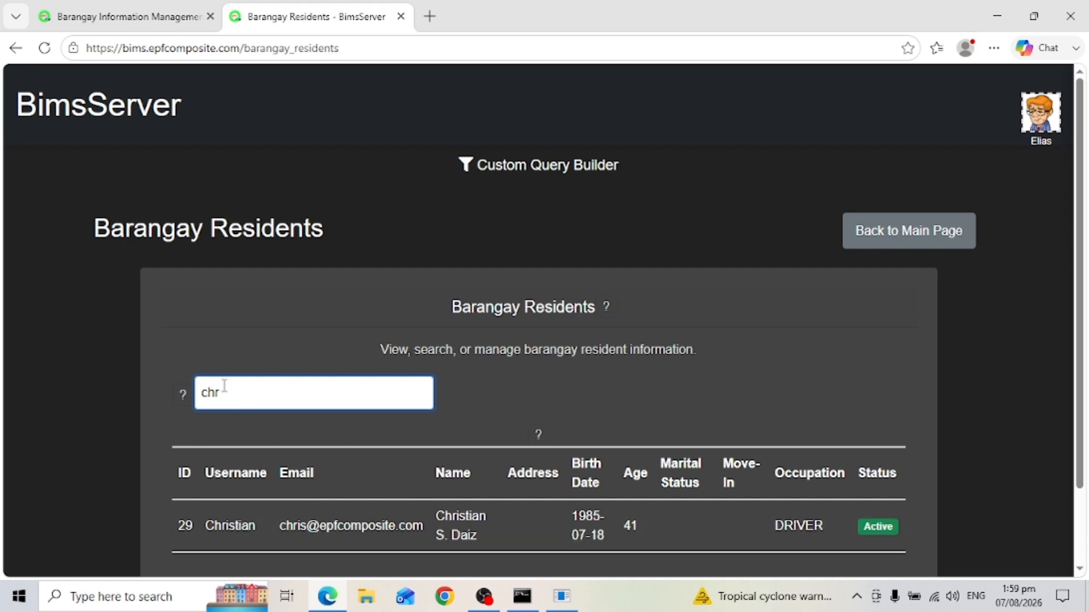
{"action": "double_click", "coordinate": [266, 518]}
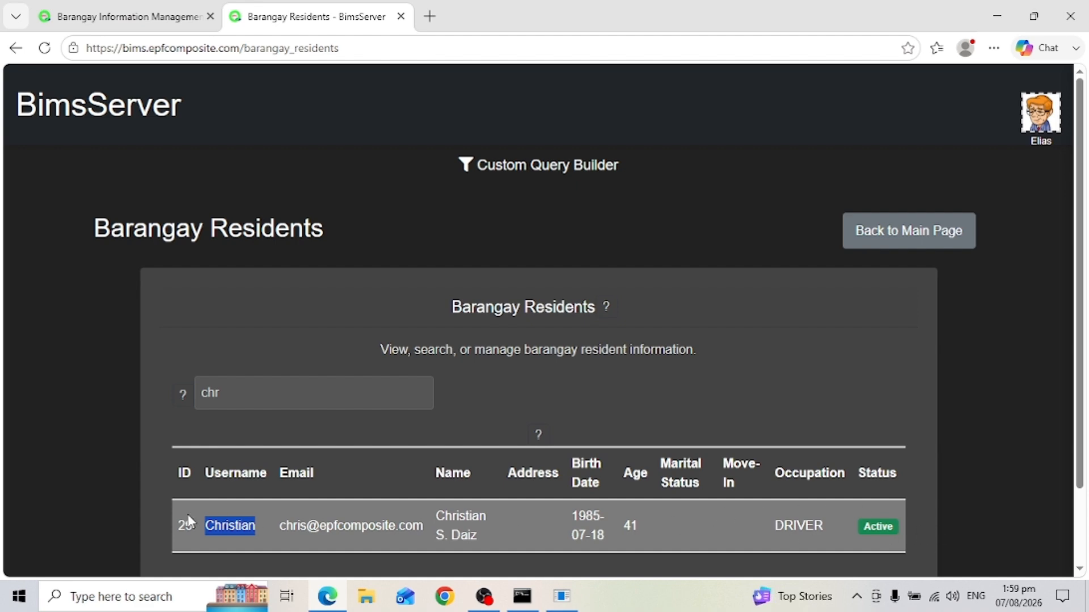
Open Add Fingerprints for Christian's row, scan a fingerprint, and acknowledge the capture success alert
{"action": "left_click", "coordinate": [507, 514]}
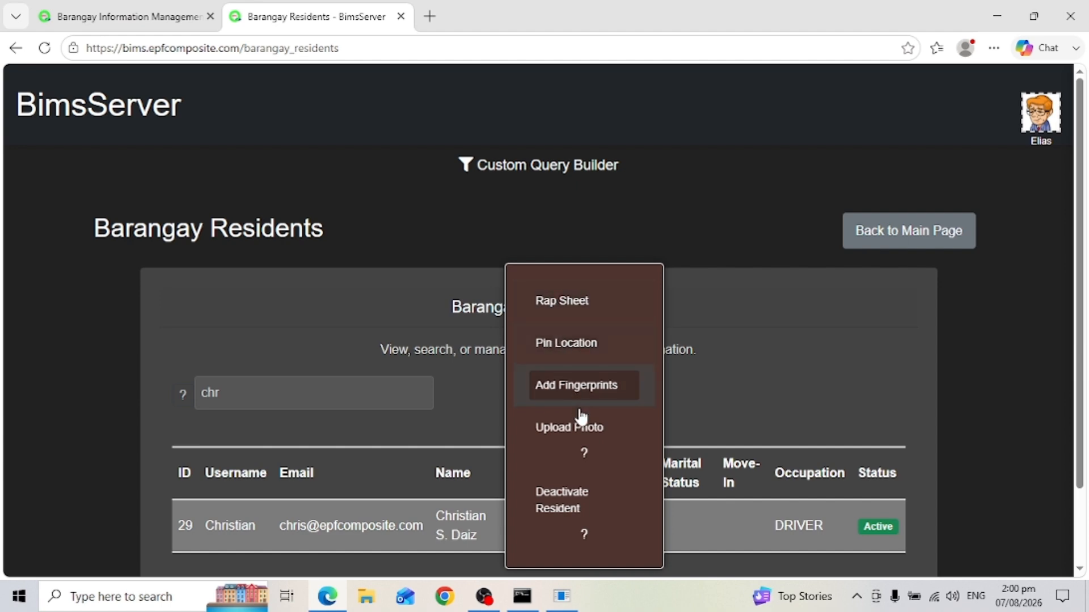
{"action": "left_click", "coordinate": [553, 390]}
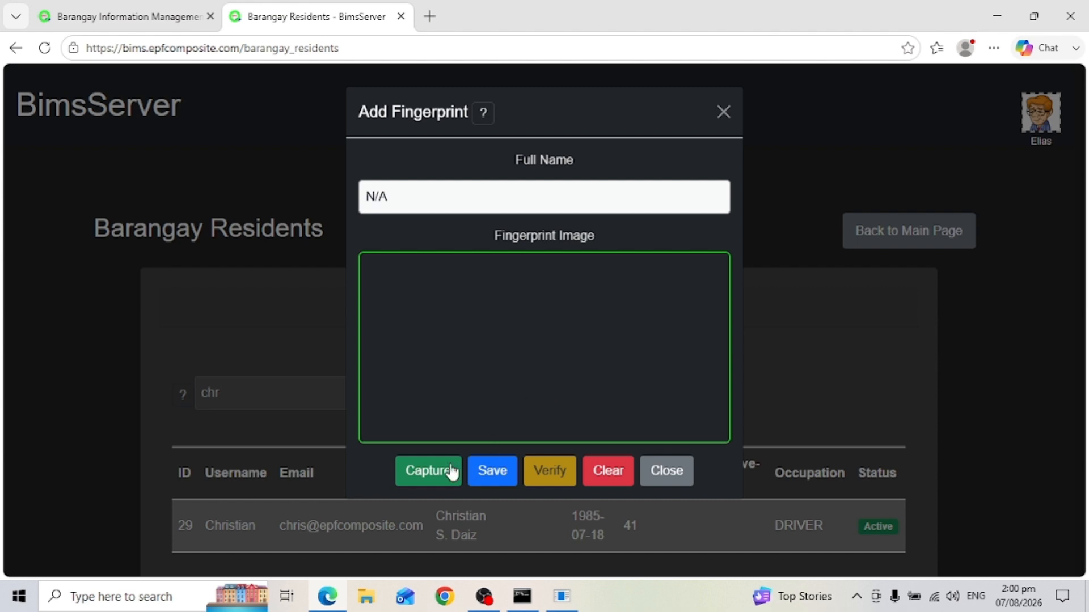
{"action": "double_click", "coordinate": [422, 470]}
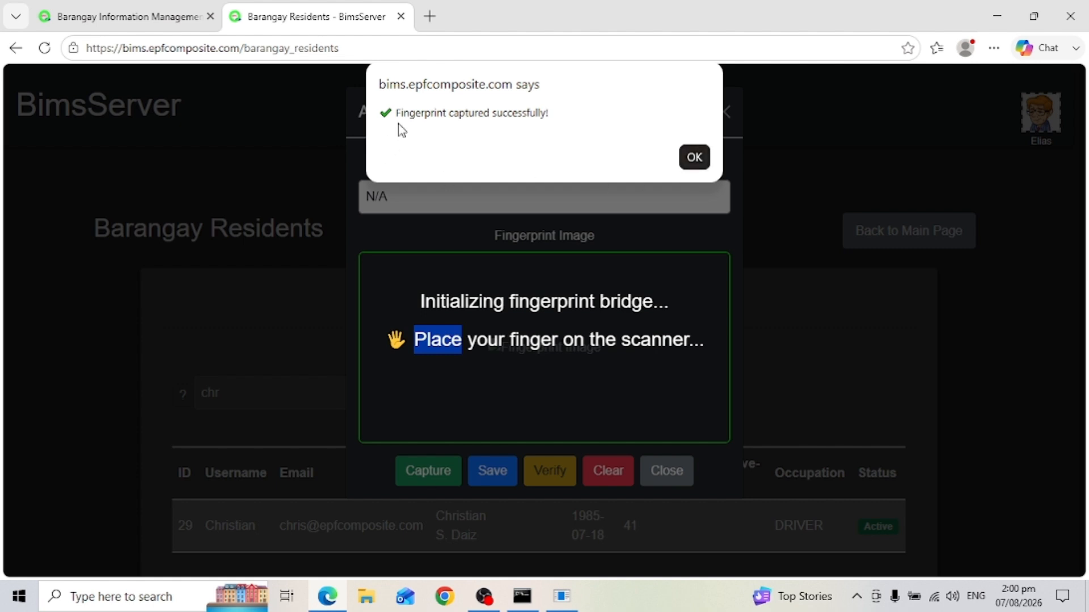
{"action": "left_click", "coordinate": [694, 157]}
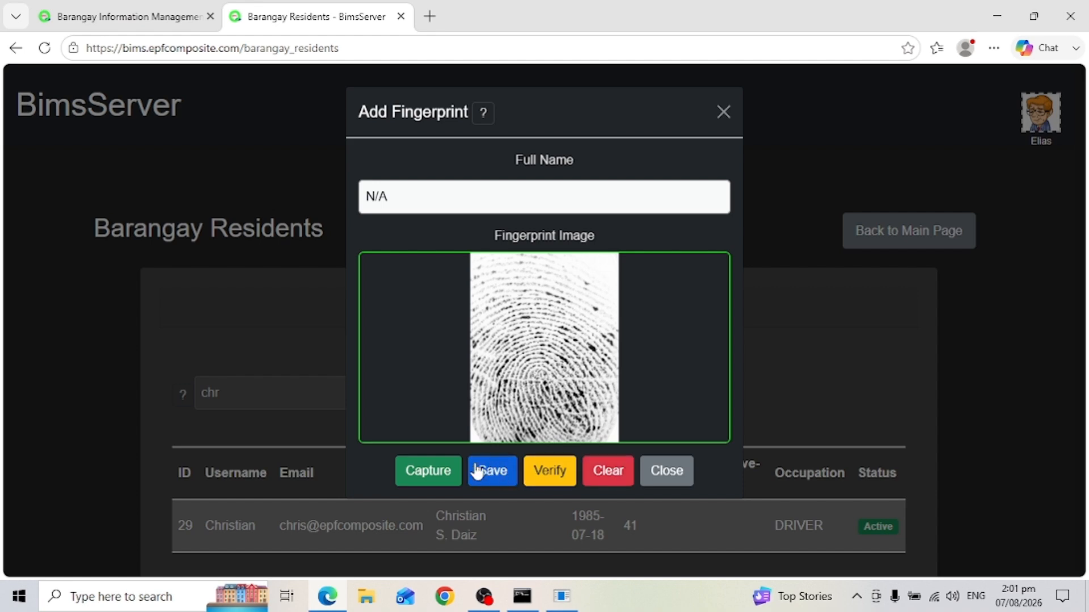
Save the captured fingerprint, verify a scan to get MATCH FOUND (score 758), and close the dialog
{"action": "left_click", "coordinate": [491, 475]}
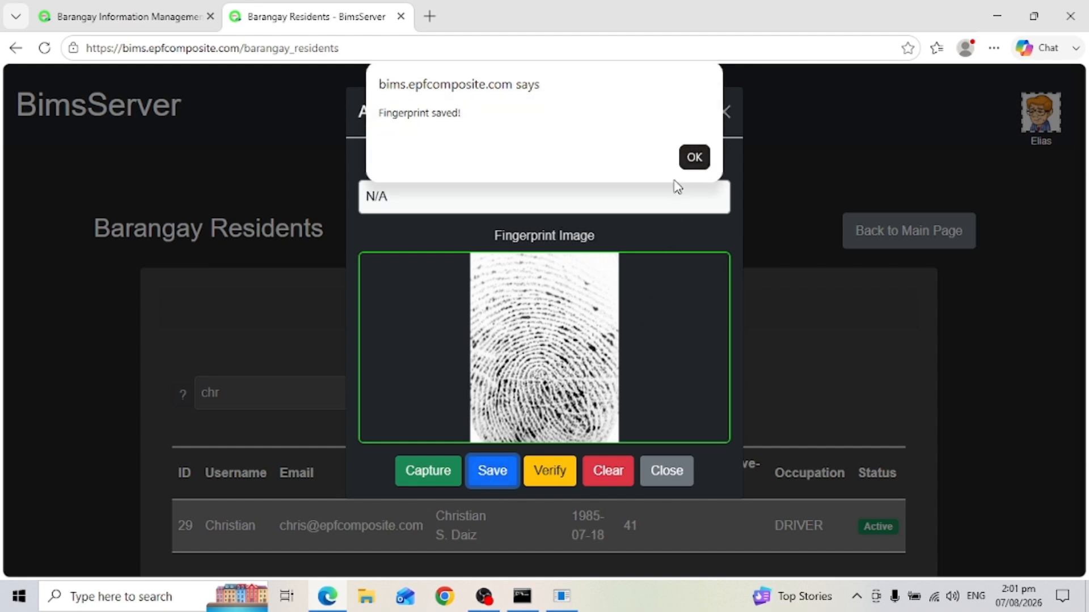
{"action": "left_click", "coordinate": [693, 159]}
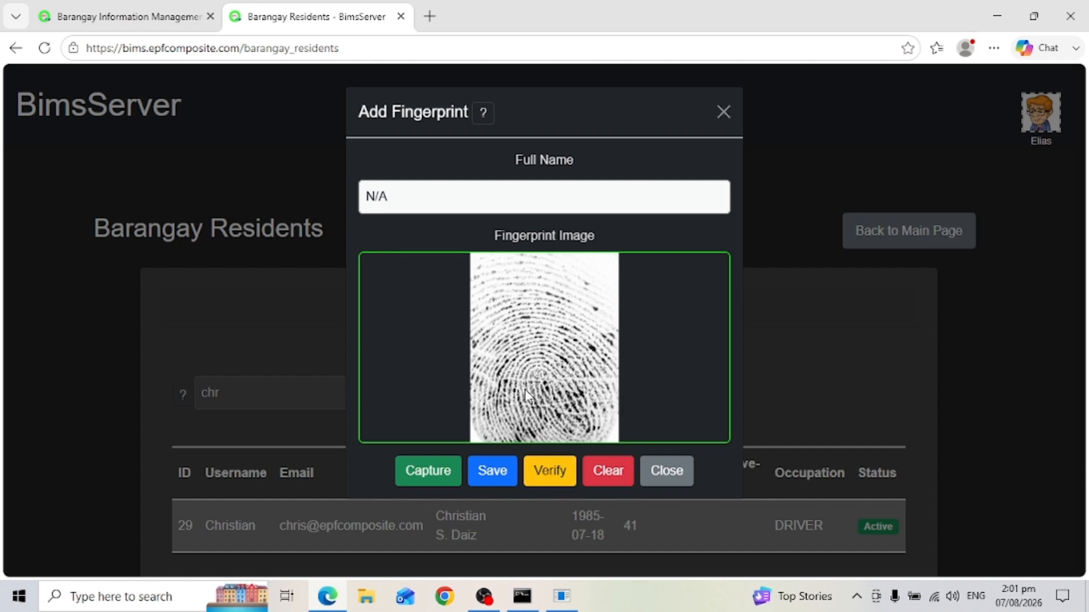
{"action": "triple_click", "coordinate": [552, 470]}
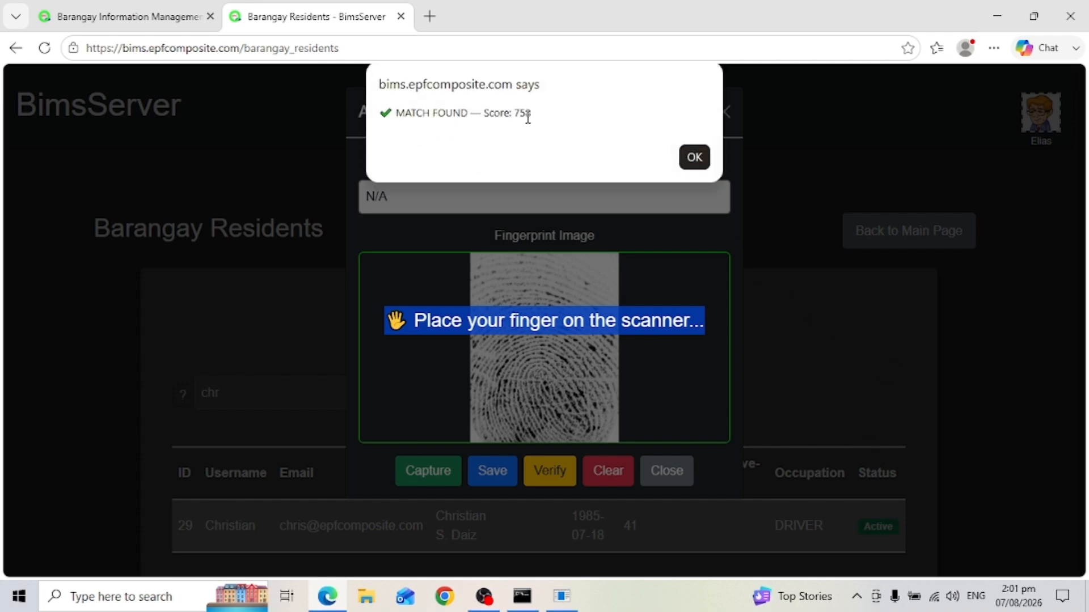
{"action": "left_click", "coordinate": [693, 157]}
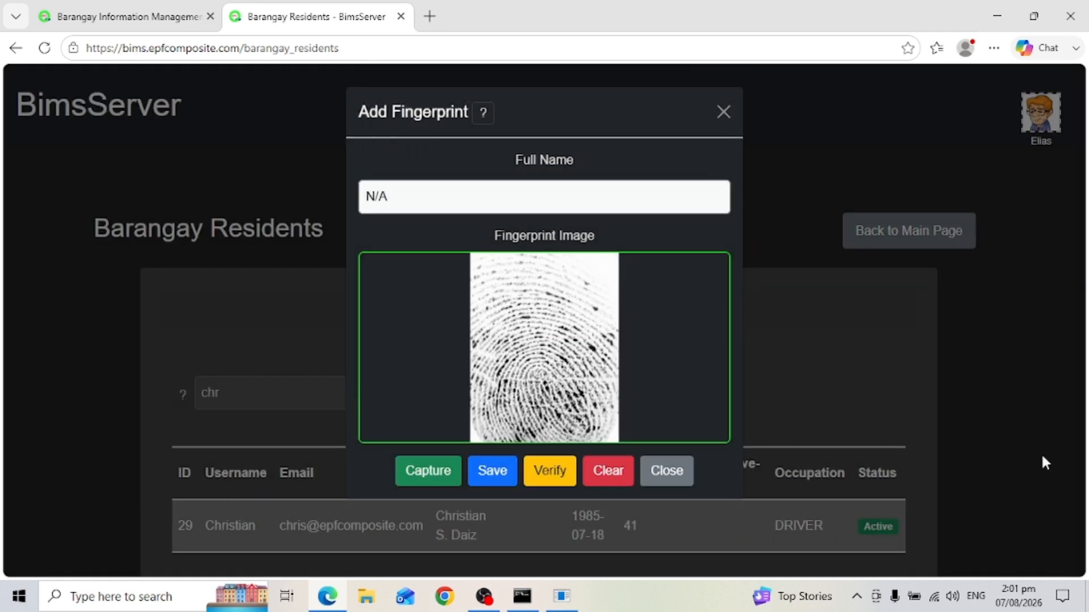
{"action": "left_click", "coordinate": [666, 477]}
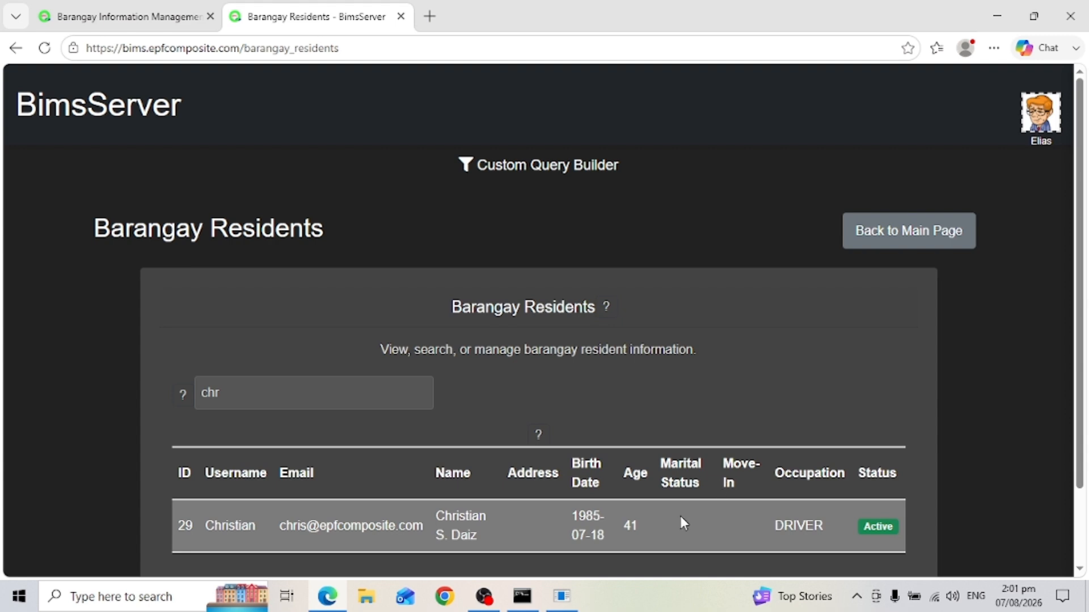
Reopen Add Fingerprints from Christian's row and capture a new fingerprint
{"action": "right_click", "coordinate": [358, 511]}
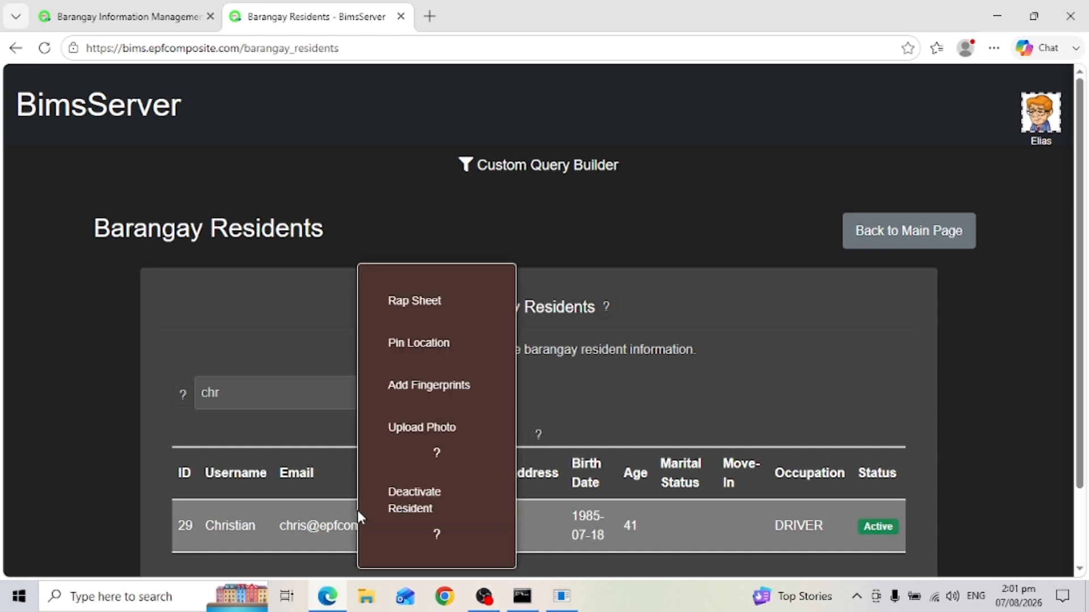
{"action": "left_click", "coordinate": [428, 391]}
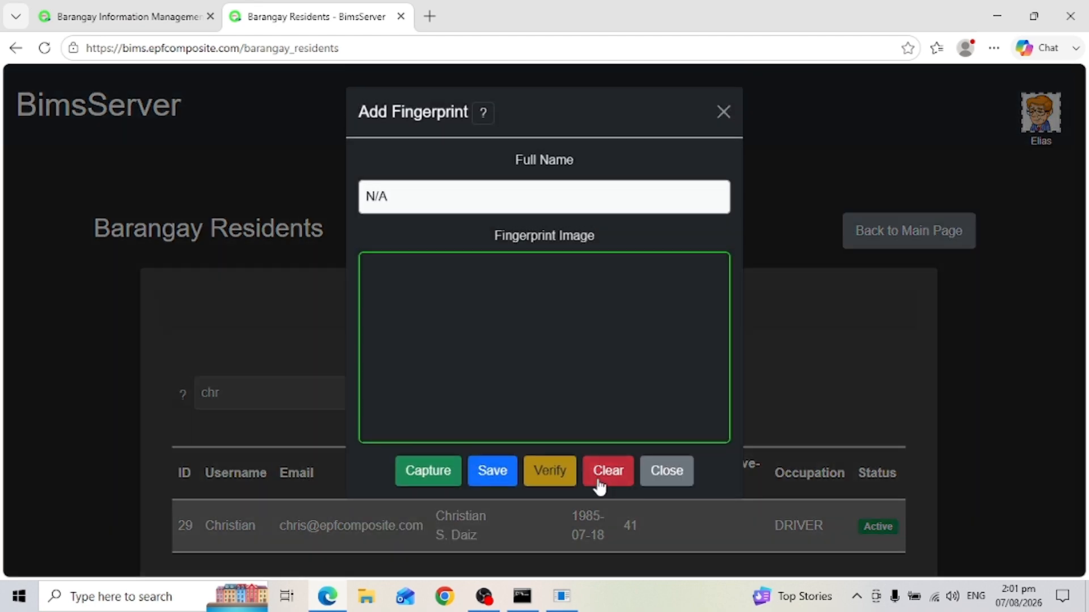
{"action": "double_click", "coordinate": [419, 482]}
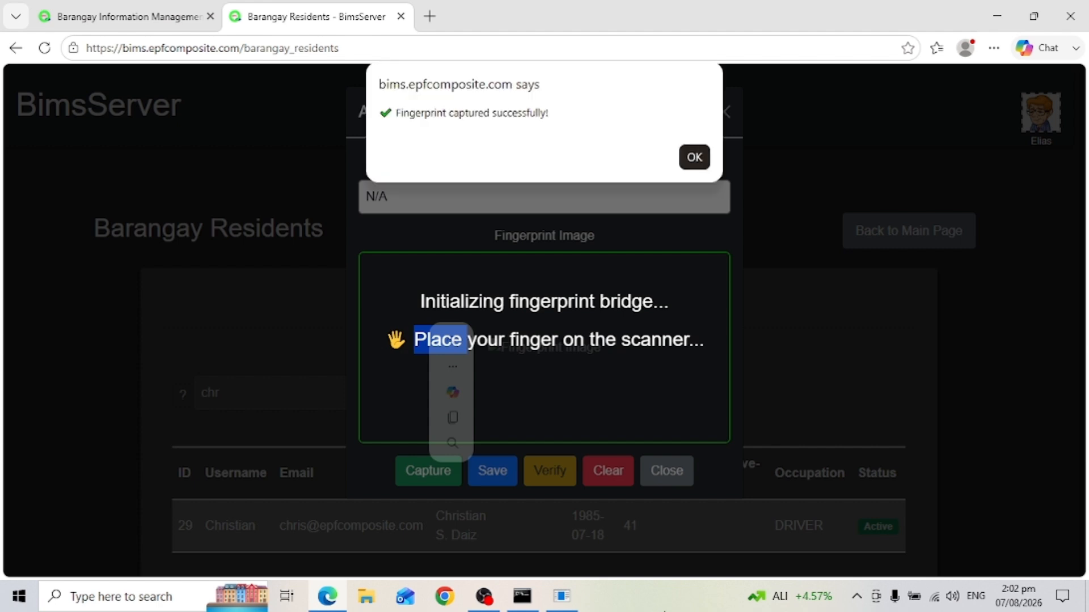
{"action": "left_click", "coordinate": [694, 159]}
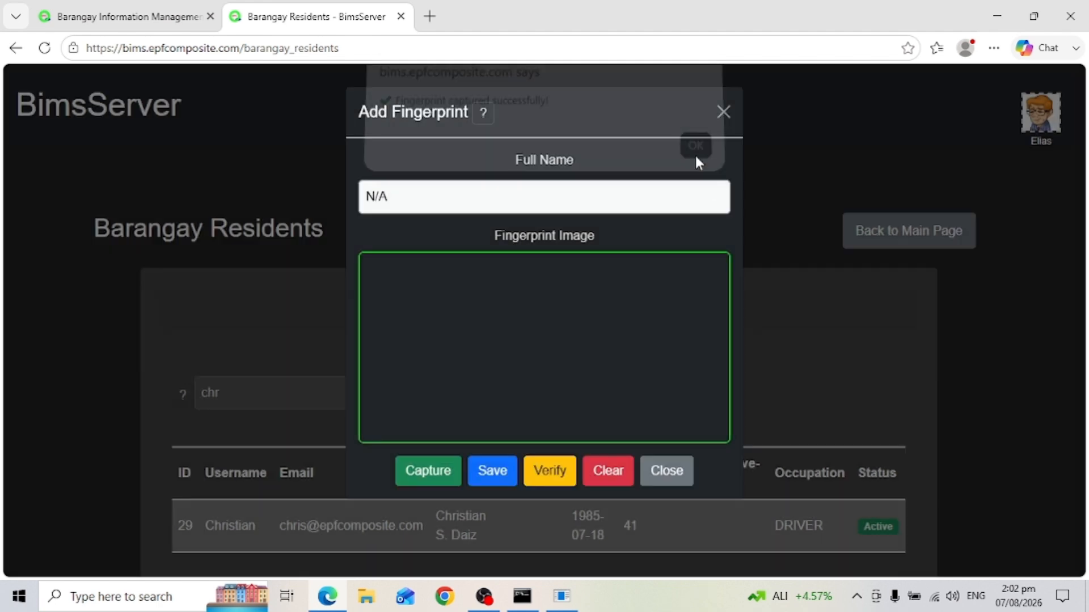
Save the new fingerprint and verify it, getting MATCH FOUND with score 556
{"action": "left_click", "coordinate": [494, 477]}
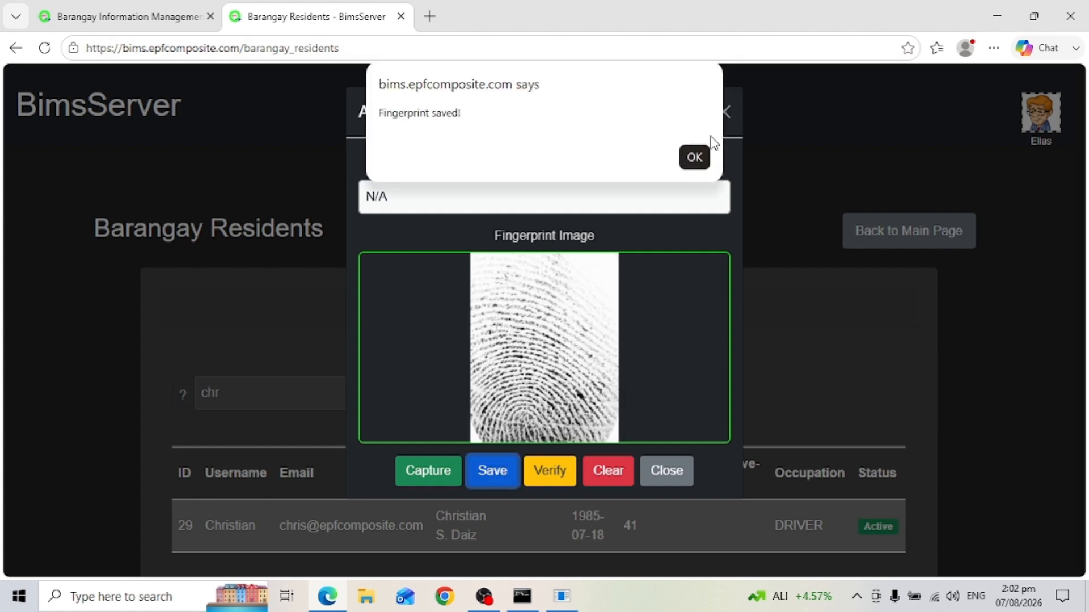
{"action": "left_click", "coordinate": [694, 157]}
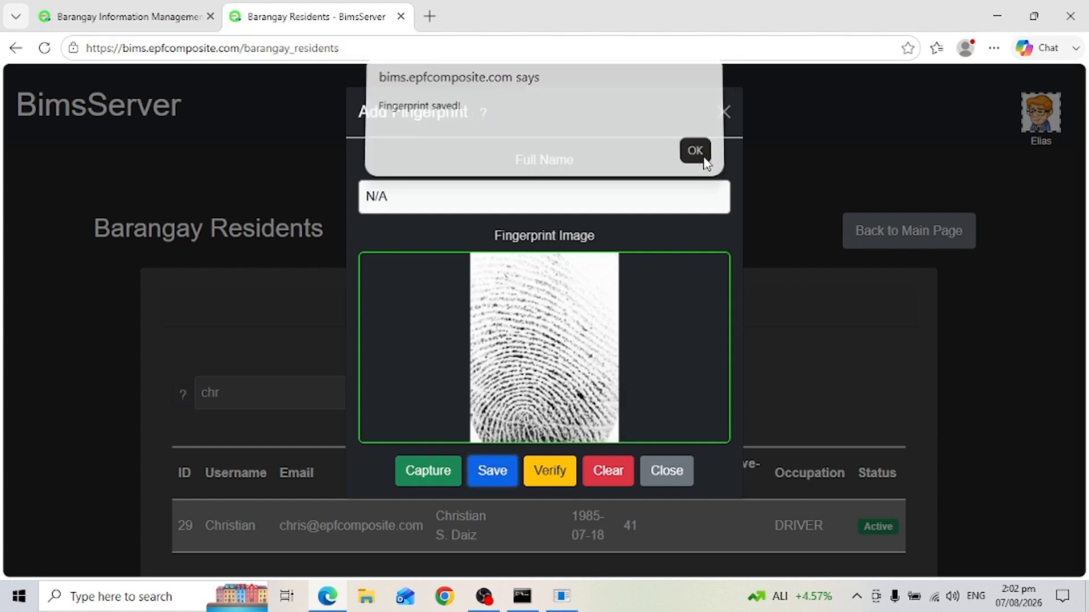
{"action": "left_click", "coordinate": [561, 471]}
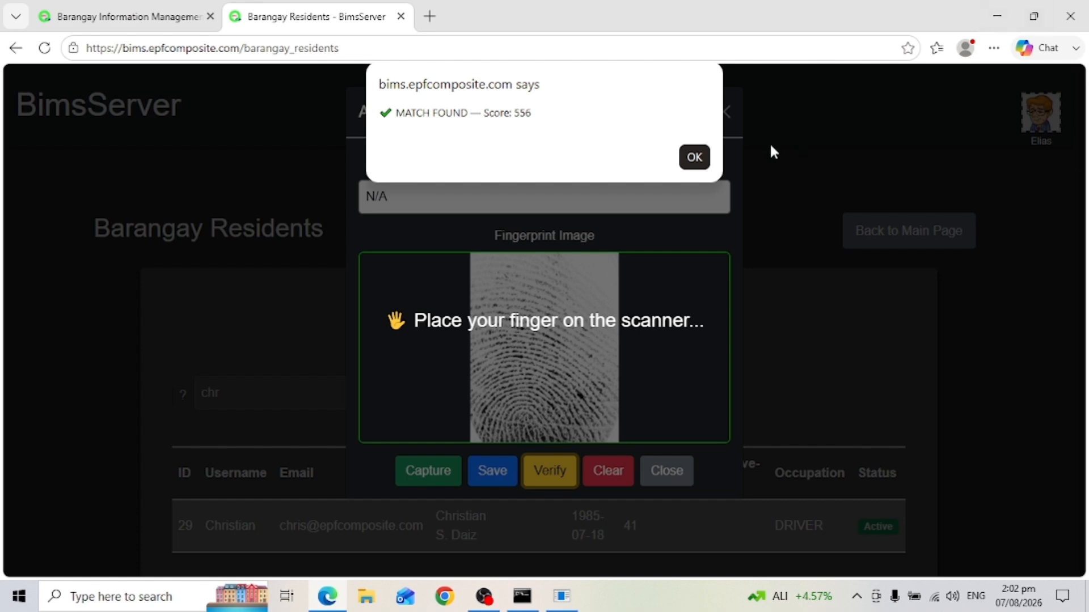
{"action": "left_click", "coordinate": [693, 157]}
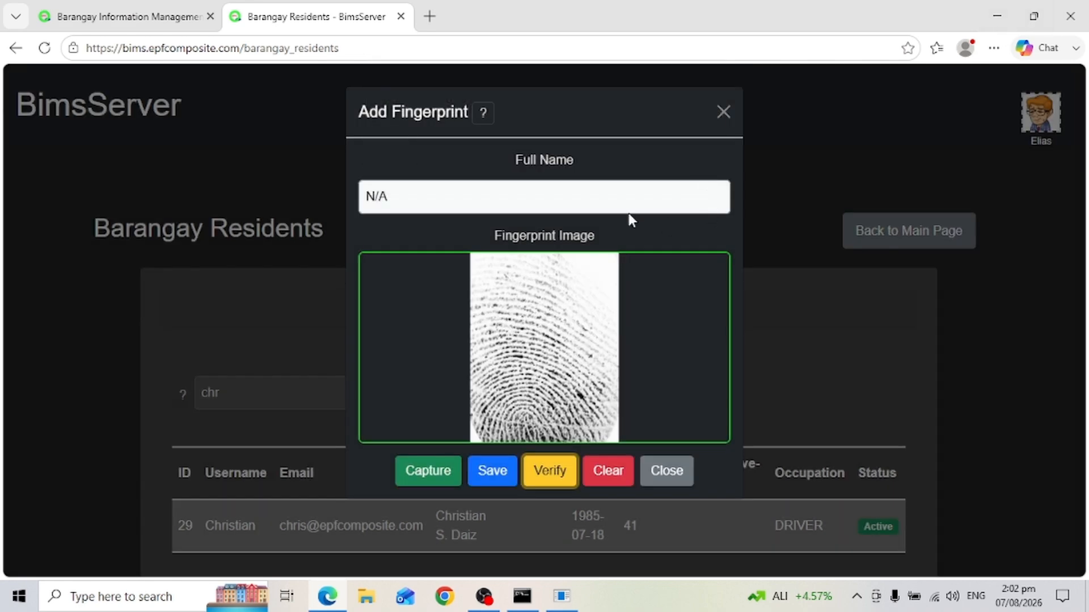
Open the Add Resident Fingerprint help guide and read through its registration flow, behavior and tips
{"action": "left_click", "coordinate": [483, 112]}
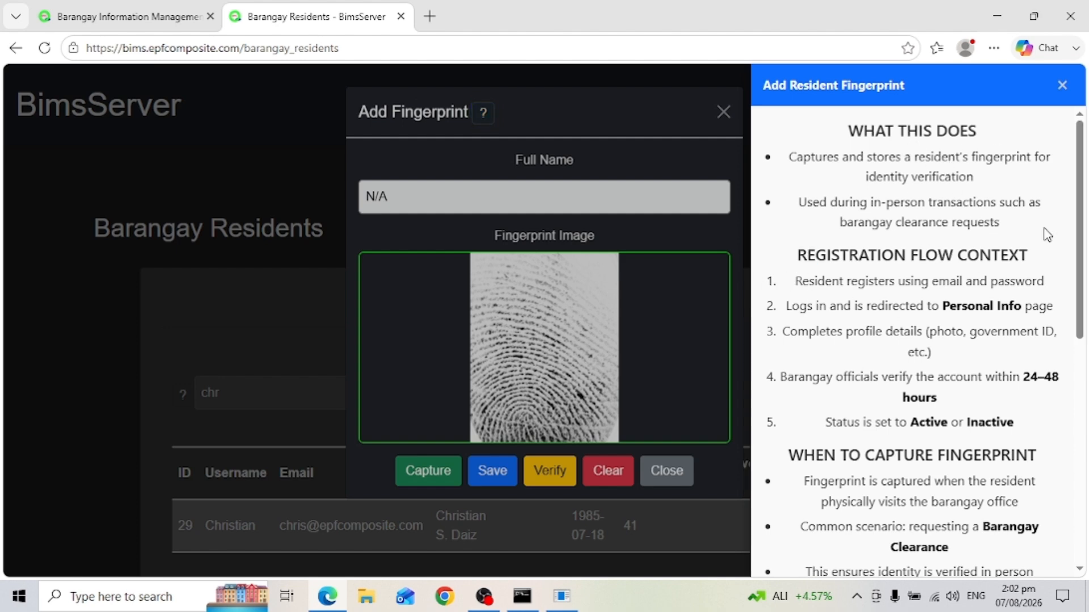
{"action": "triple_click", "coordinate": [1015, 255]}
{"action": "scroll", "coordinate": [1086, 388], "scroll_direction": "down", "scroll_amount": 2}
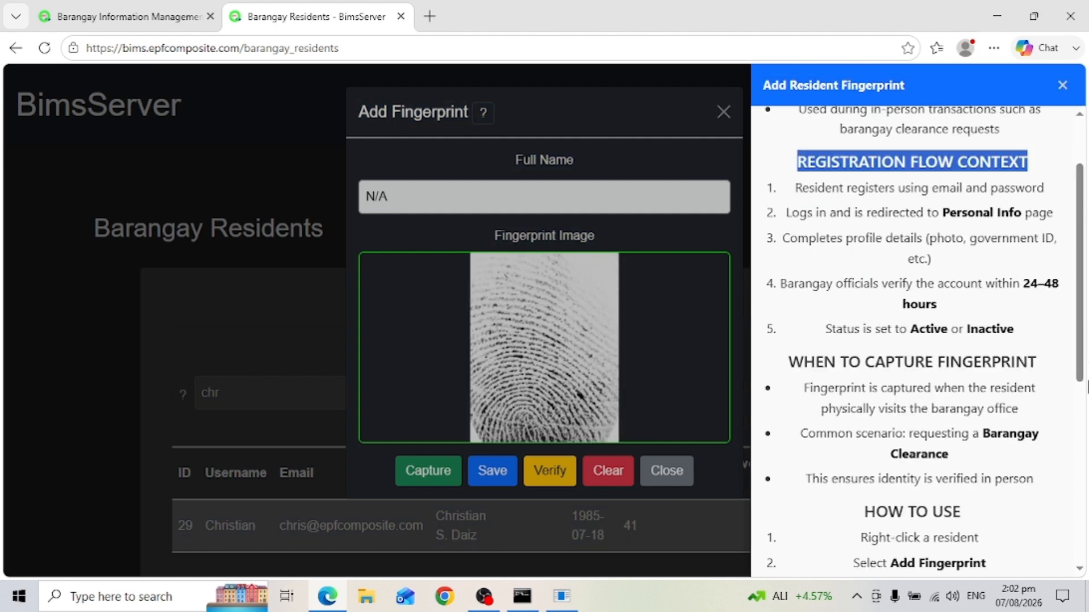
{"action": "scroll", "coordinate": [1086, 428], "scroll_direction": "down", "scroll_amount": 6}
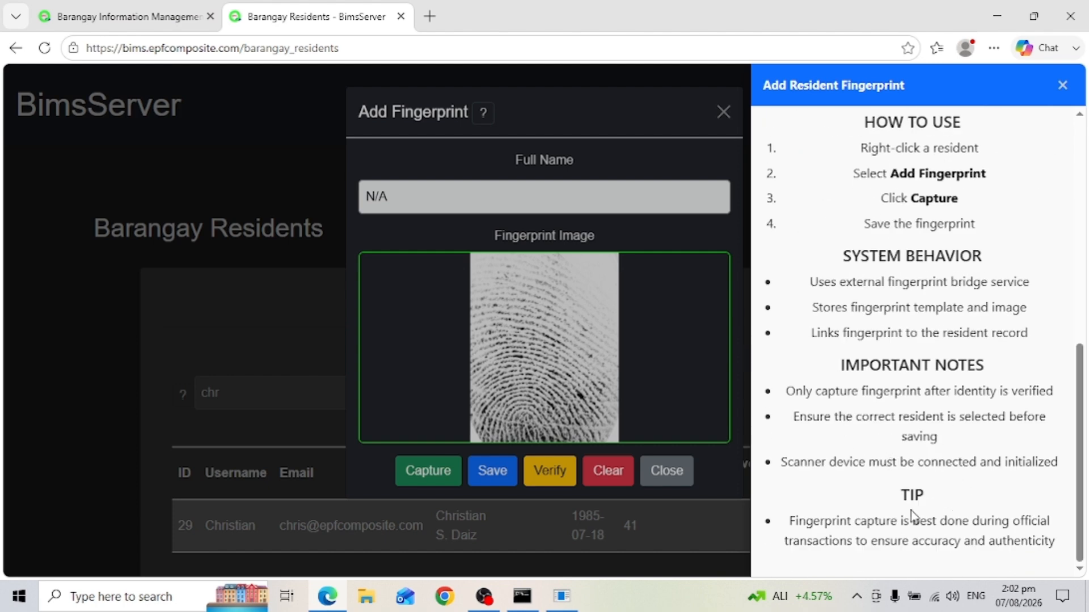
{"action": "double_click", "coordinate": [905, 497]}
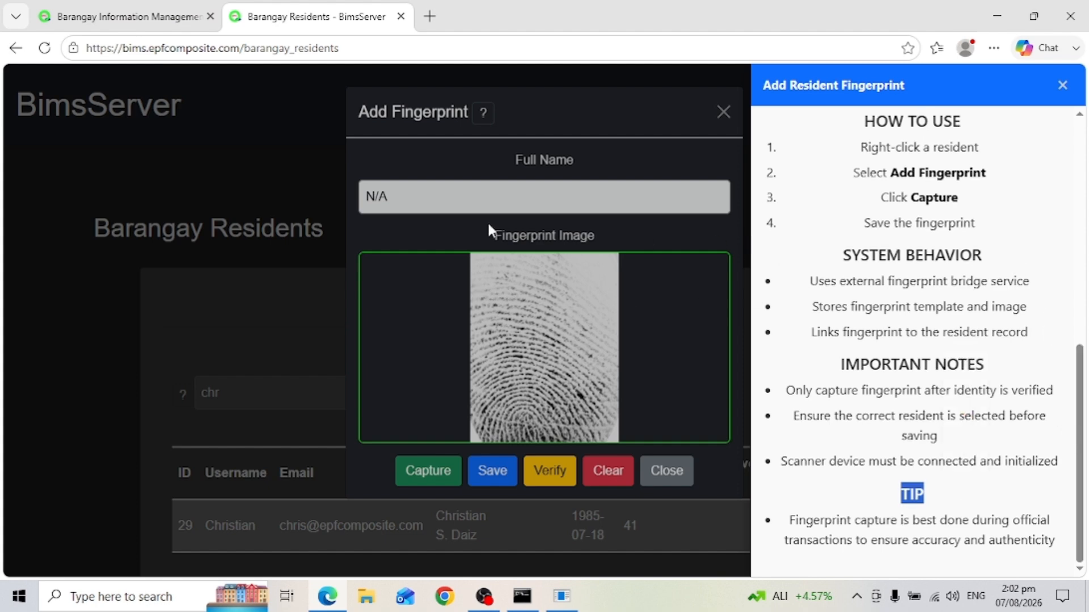
Close the help guide and the dialog, then reopen Add Fingerprints from the resident's row
{"action": "left_click", "coordinate": [1063, 86]}
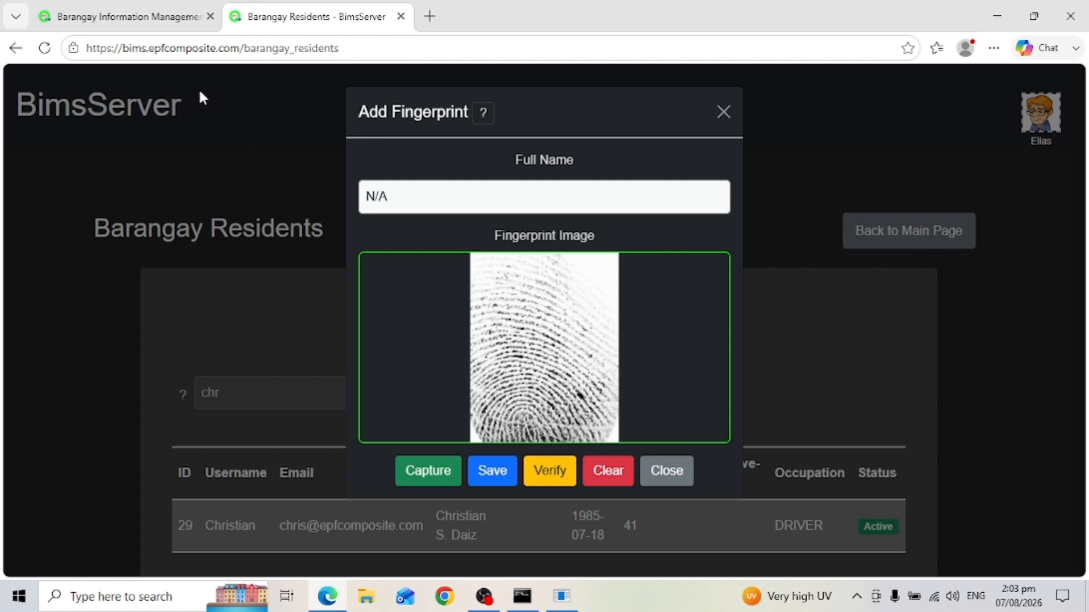
{"action": "left_click", "coordinate": [349, 526]}
{"action": "right_click", "coordinate": [366, 525]}
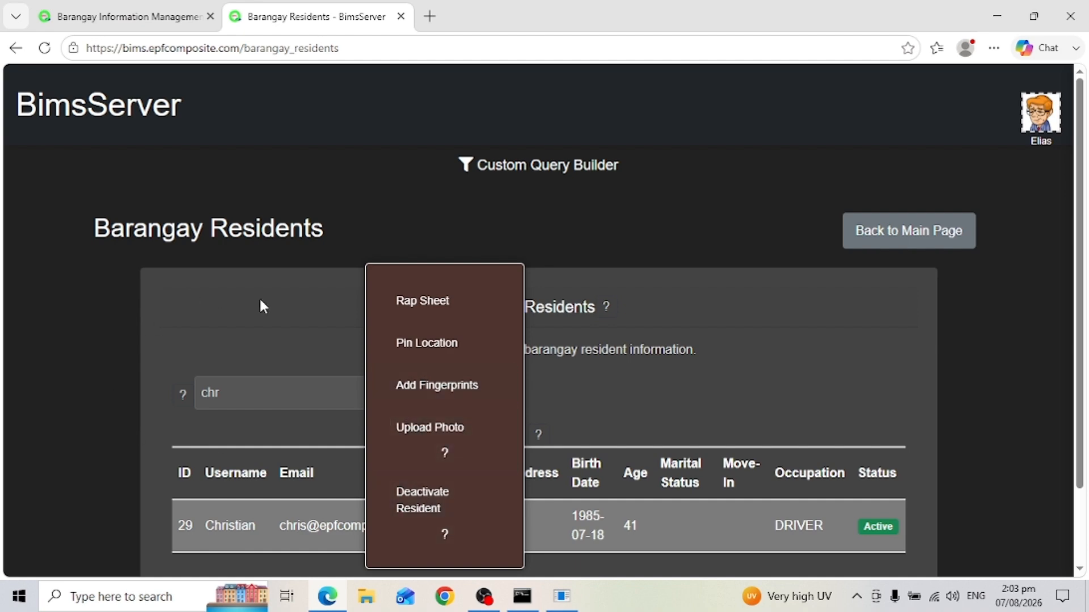
{"action": "left_click", "coordinate": [429, 389]}
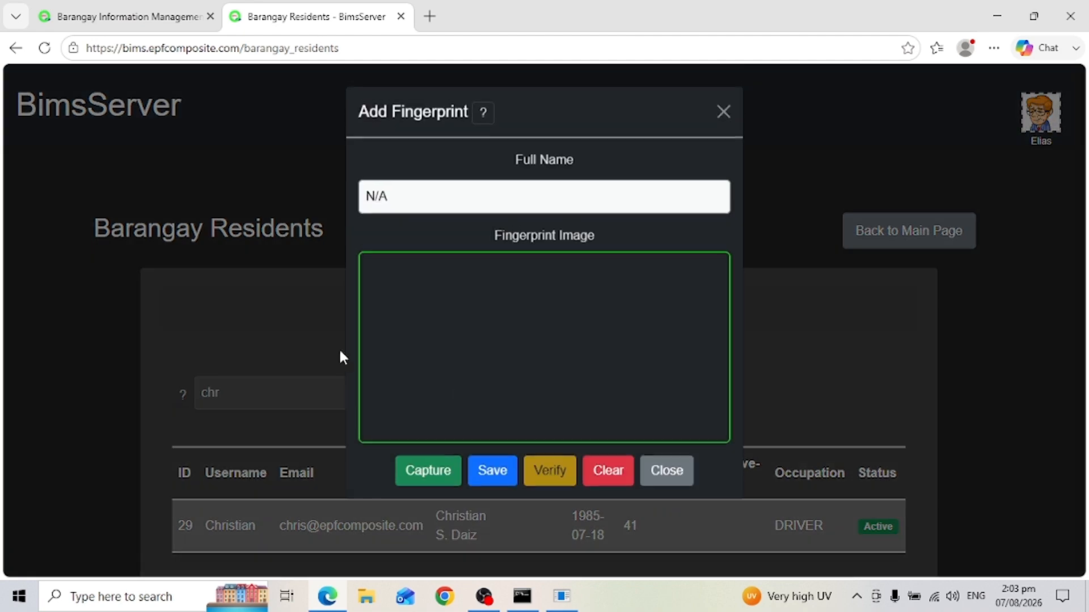
Launch the BIMS App login page from the portal tab and scroll to the login form
{"action": "left_click", "coordinate": [143, 23]}
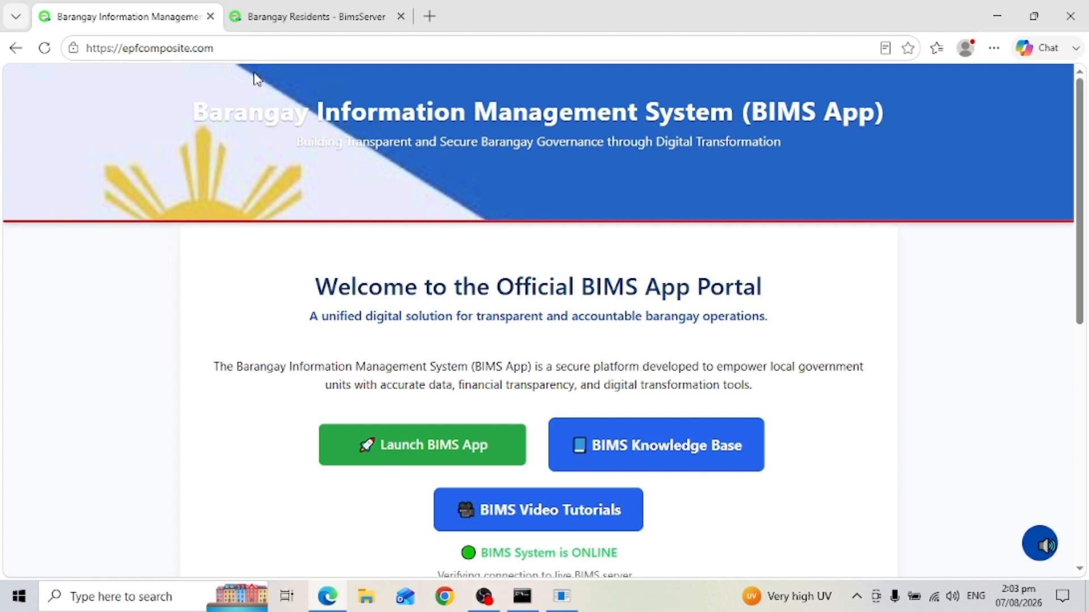
{"action": "left_click", "coordinate": [236, 48]}
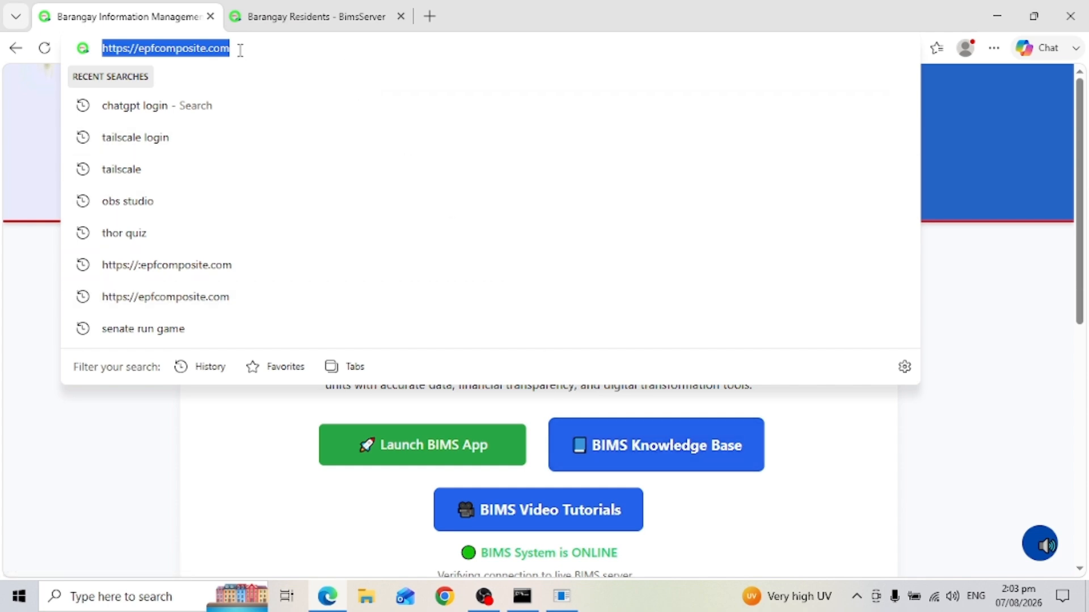
{"action": "left_click", "coordinate": [744, 523]}
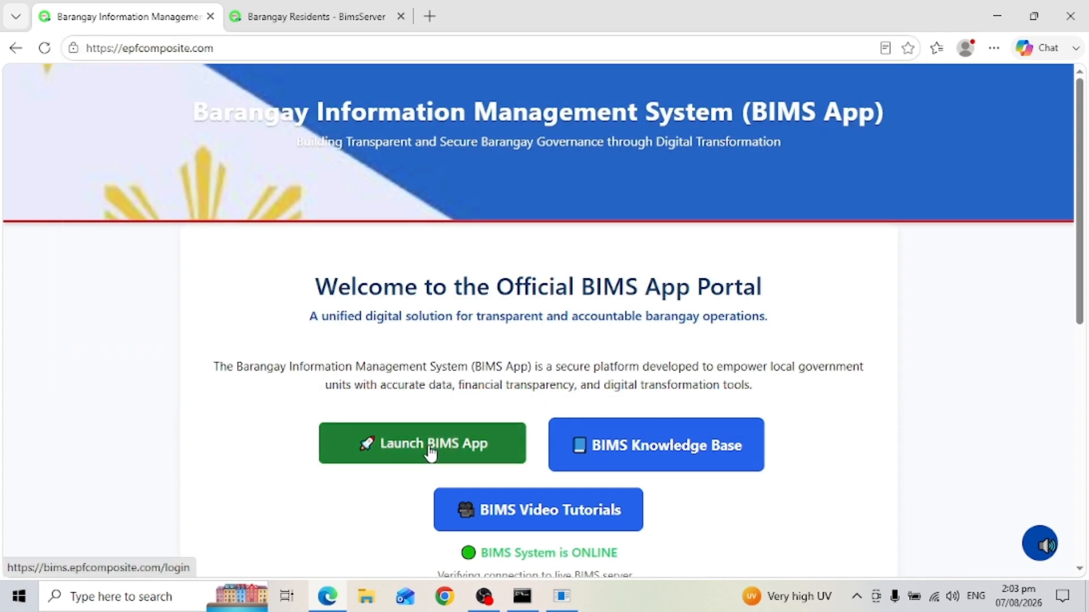
{"action": "left_click", "coordinate": [431, 452]}
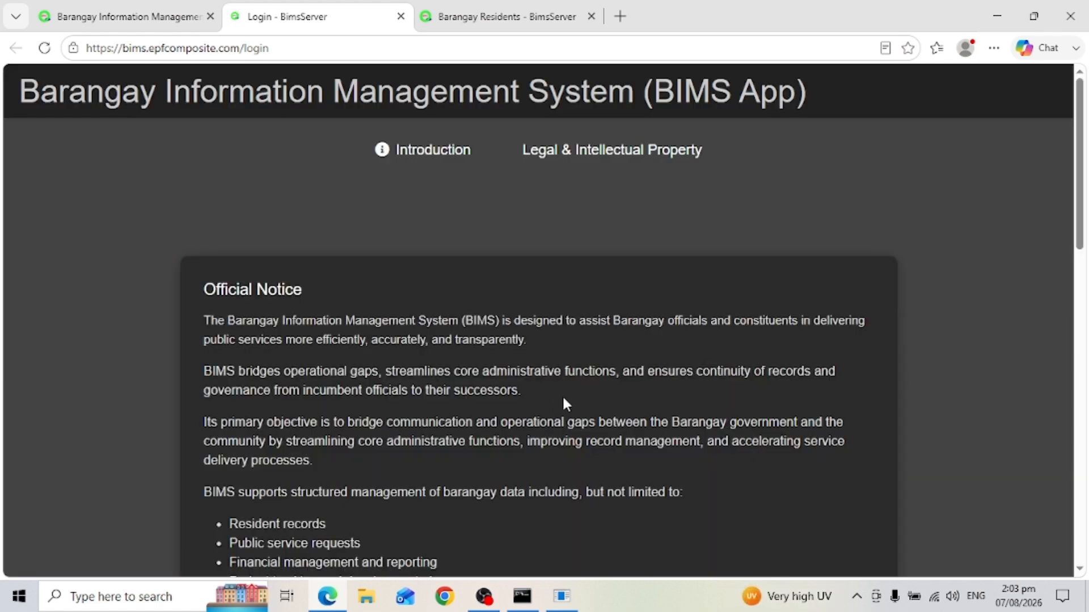
{"action": "scroll", "coordinate": [1083, 227], "scroll_direction": "down", "scroll_amount": 10}
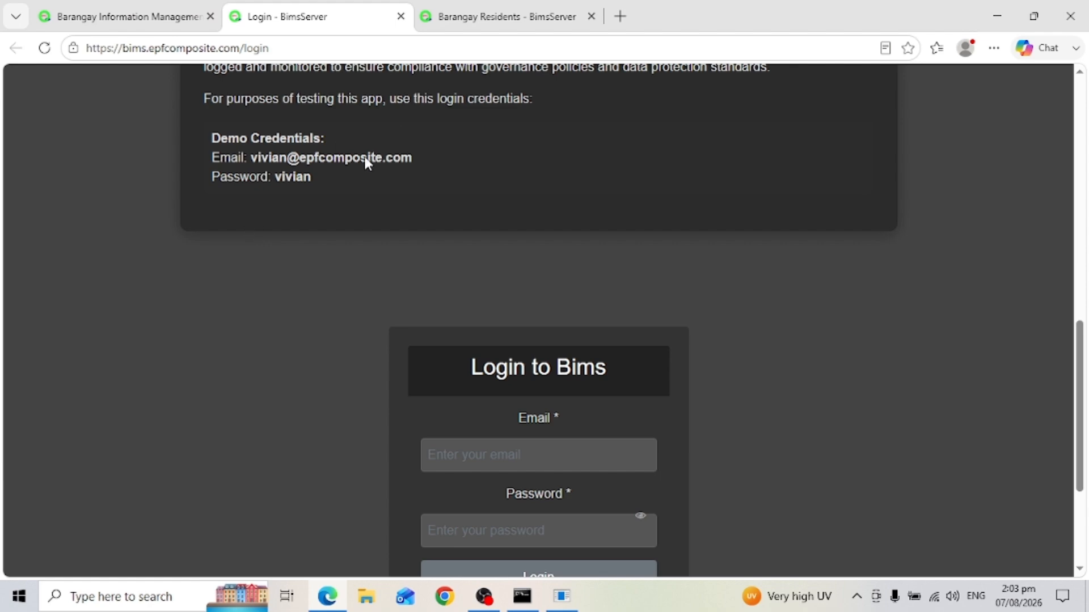
Paste the demo account's email into the login form and type the account password
{"action": "left_click_drag", "start_coordinate": [250, 158], "coordinate": [418, 159]}
{"action": "key", "text": "ctrl+c"}
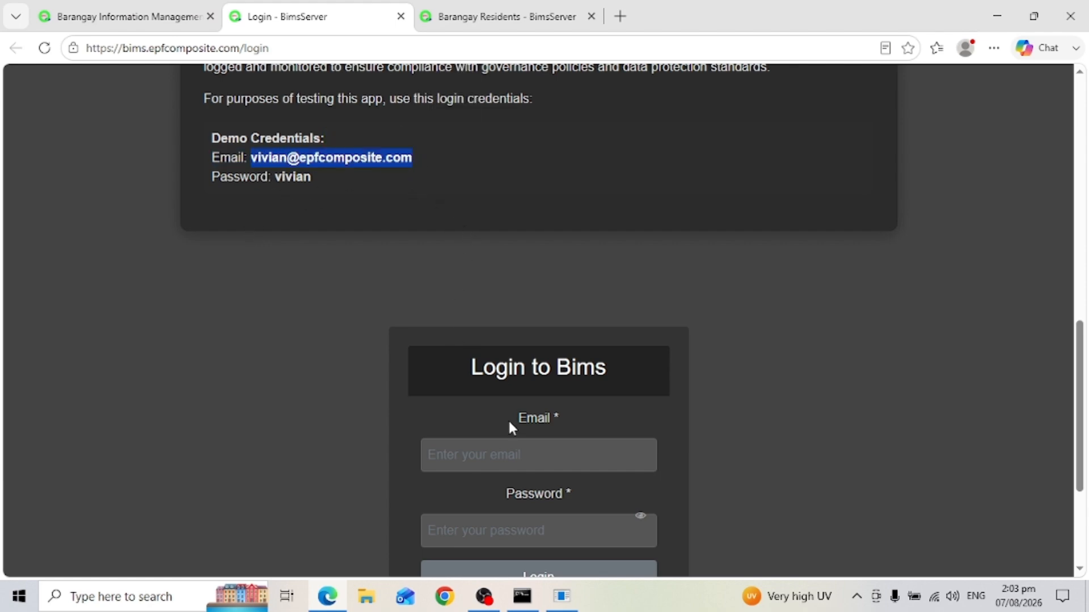
{"action": "left_click", "coordinate": [511, 456]}
{"action": "key", "text": "ctrl+v"}
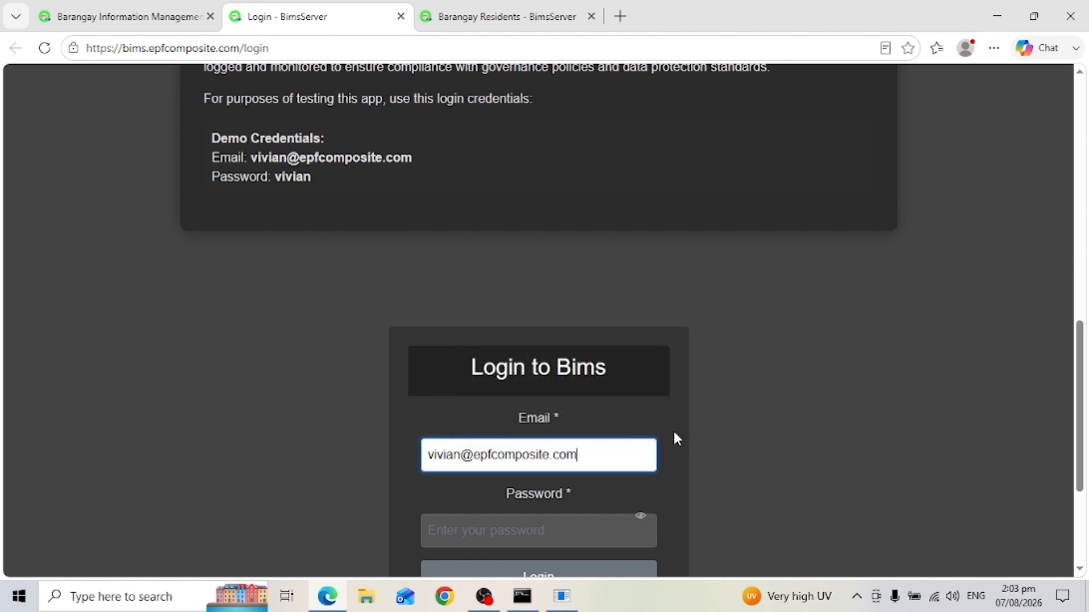
{"action": "left_click", "coordinate": [536, 529]}
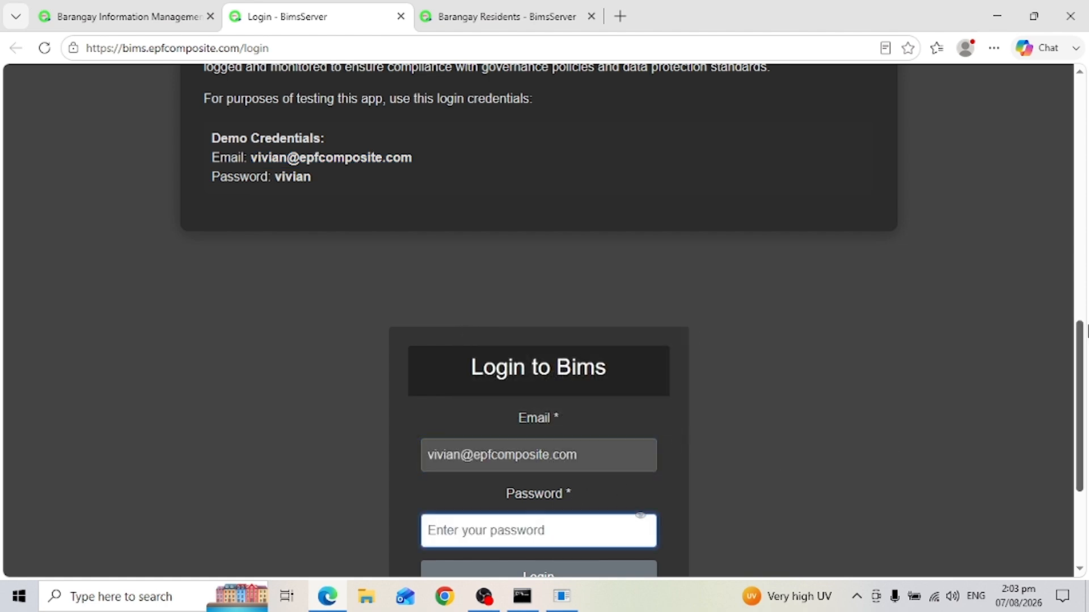
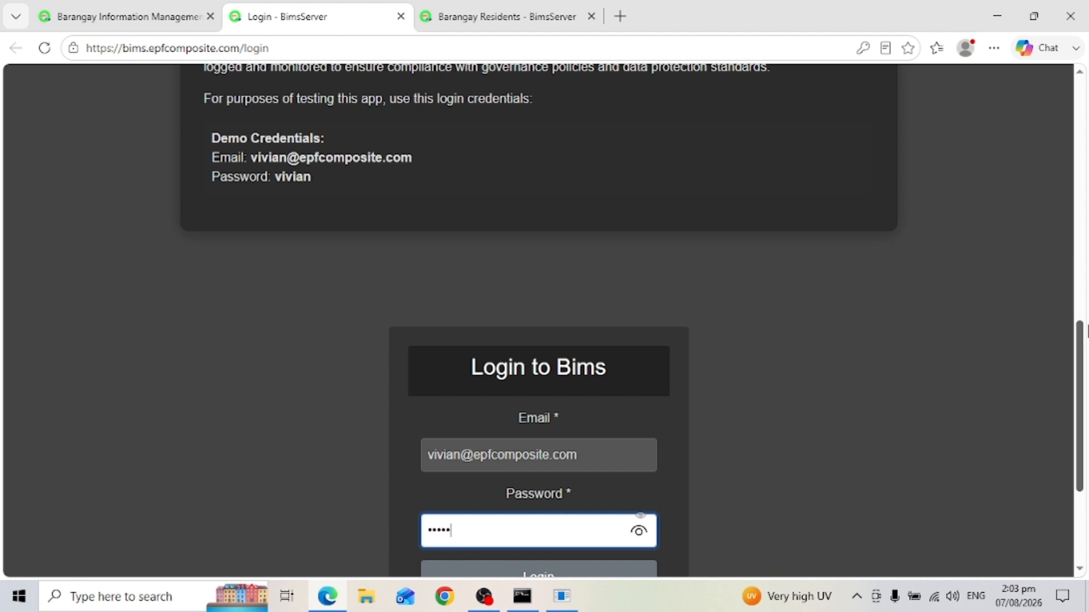